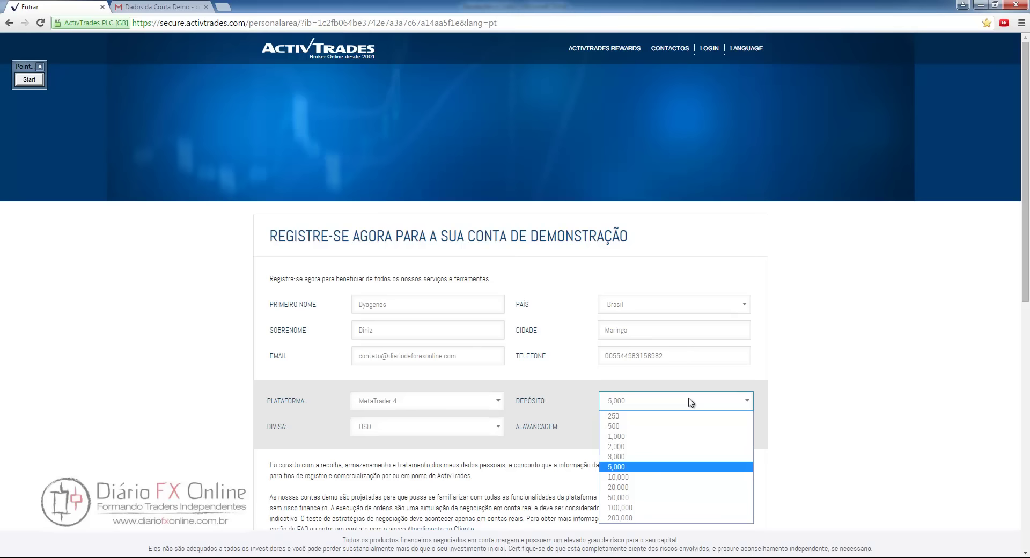
Set the demo account's deposit to 1,000, currency to USD and leverage to 1:400, and submit the registration form
click(625, 437)
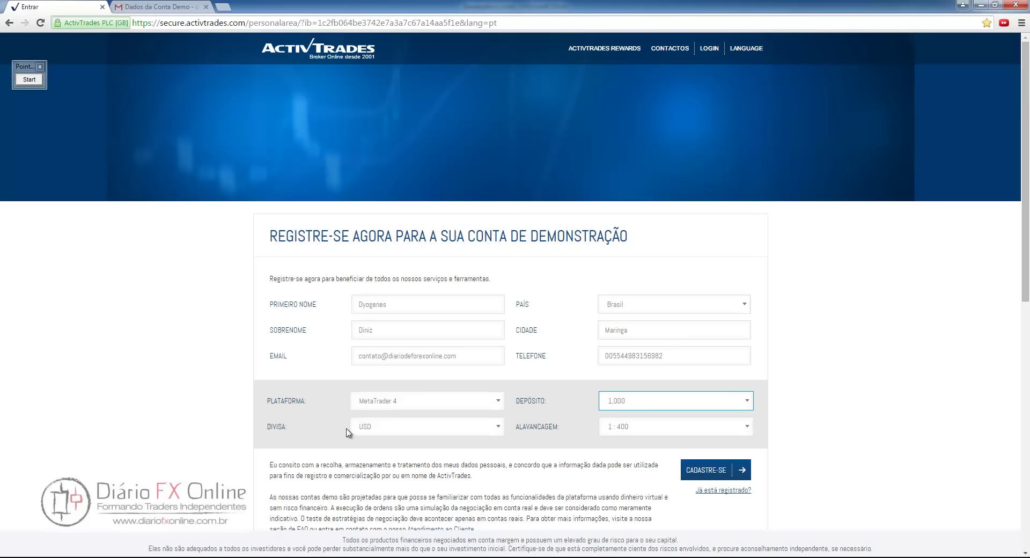
click(374, 435)
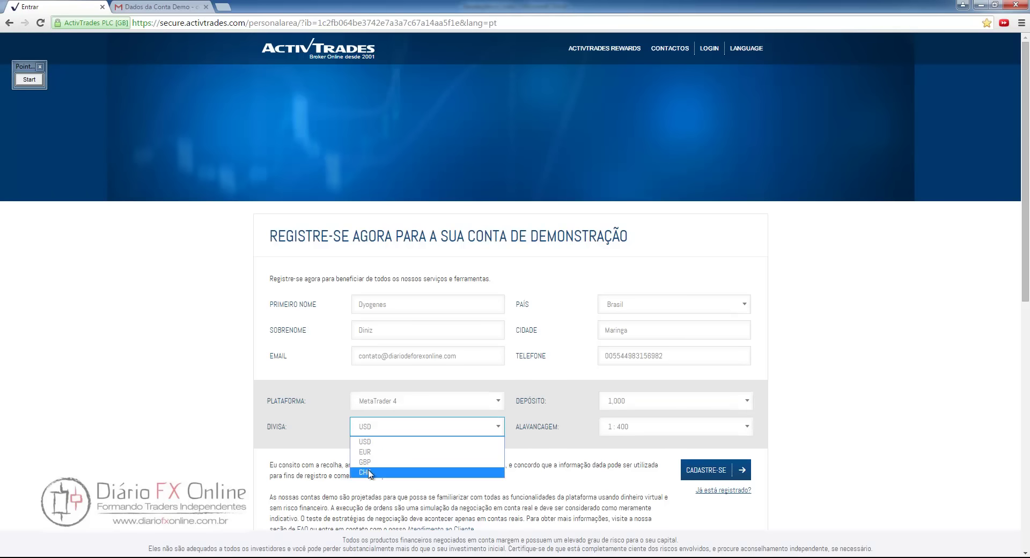
click(370, 443)
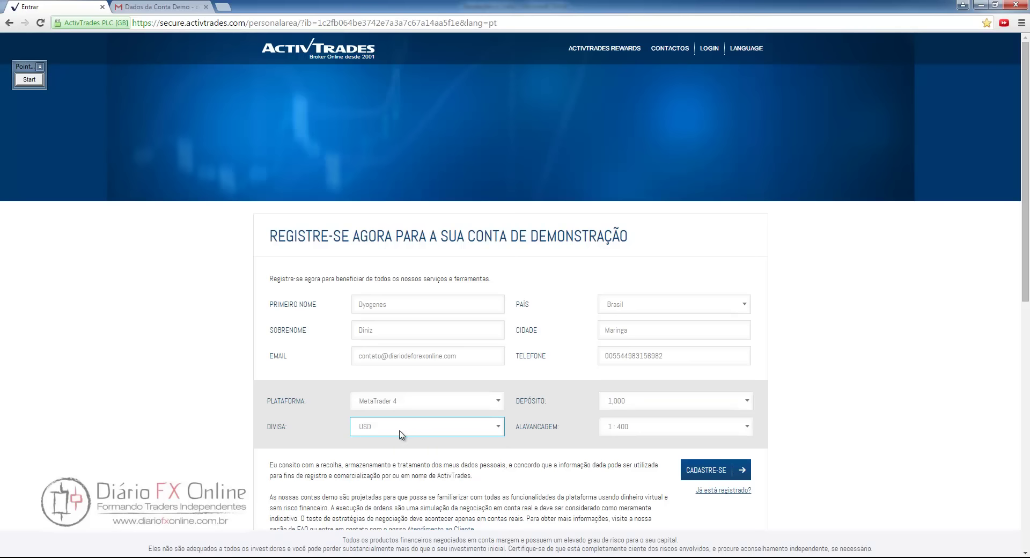
click(711, 436)
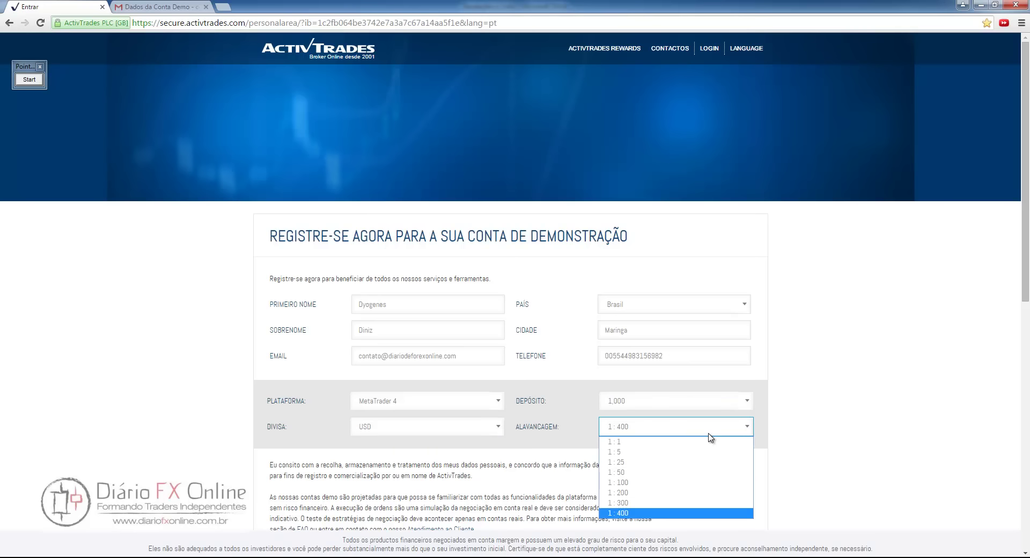
click(698, 514)
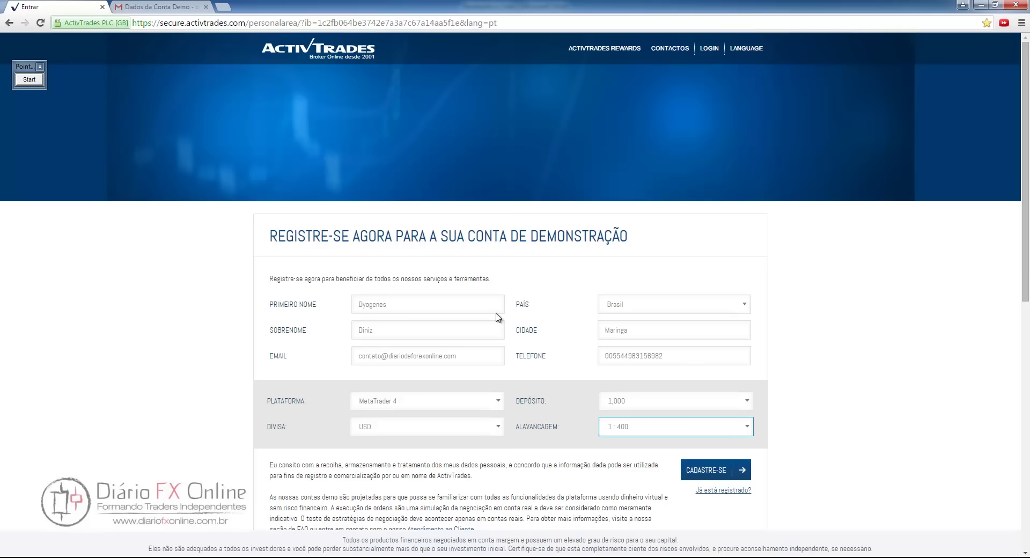
click(728, 472)
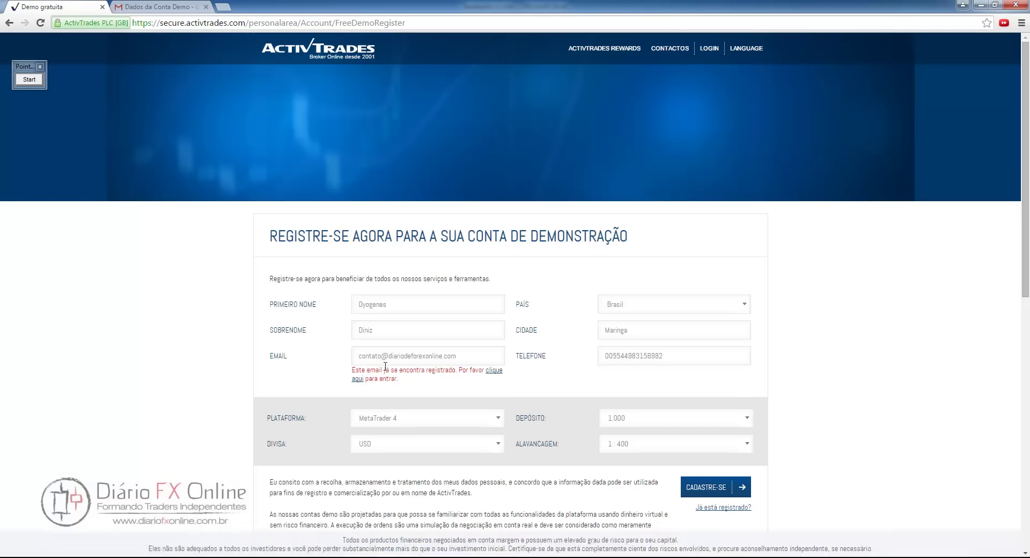
drag(473, 360, 230, 359)
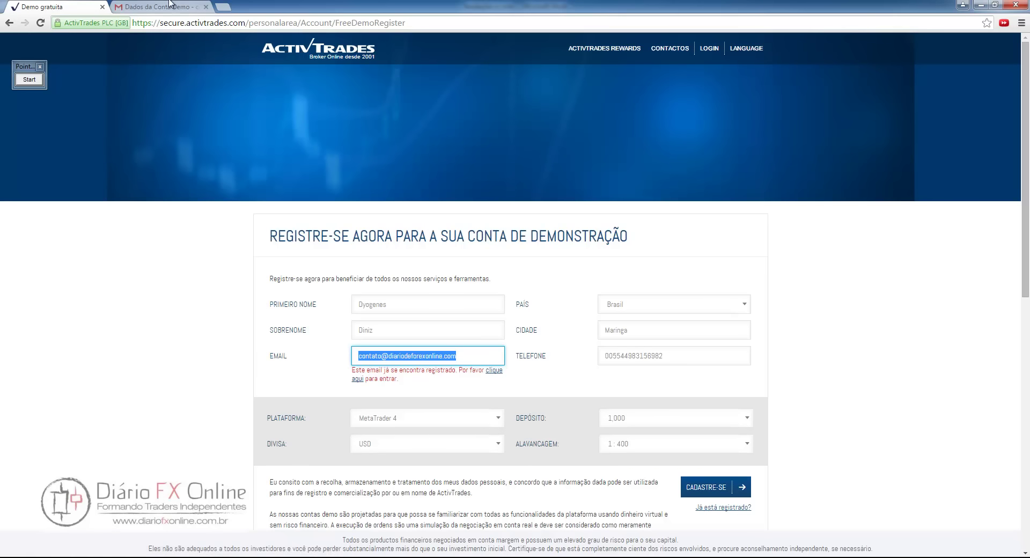
Download MetaTrader 4 for desktop from the ActivTrades demo account email in Gmail
click(190, 6)
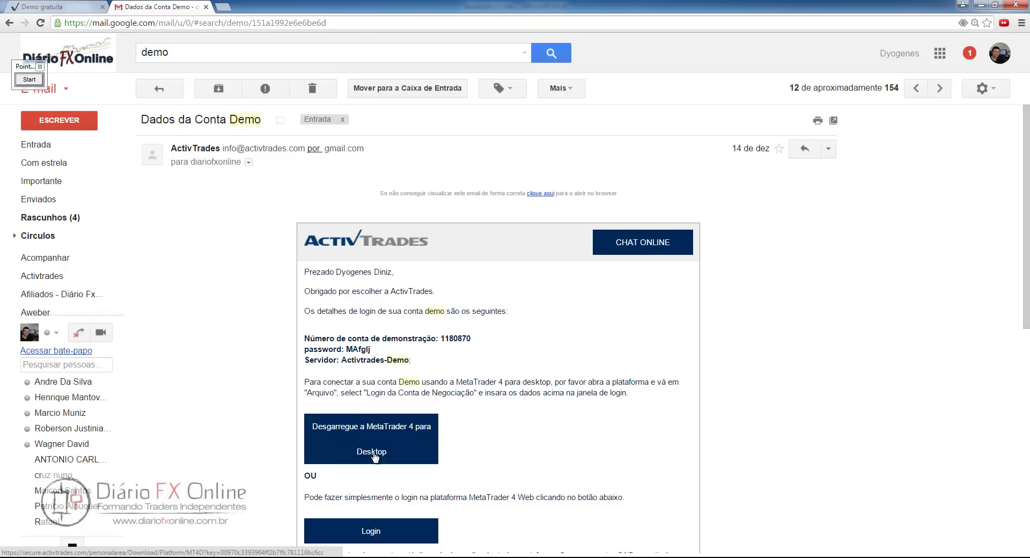
scroll(457, 443, down, 2)
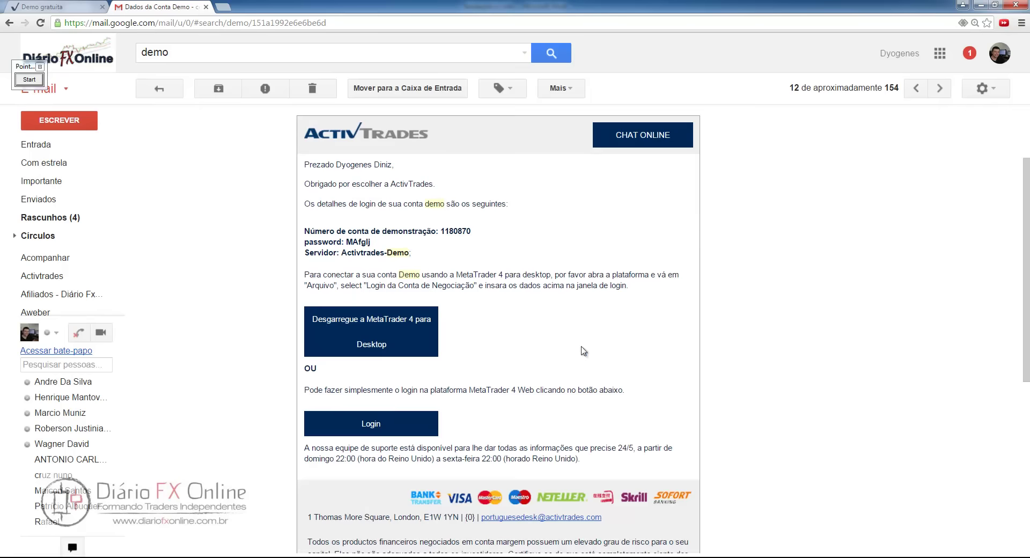
scroll(561, 351, up, 2)
click(432, 417)
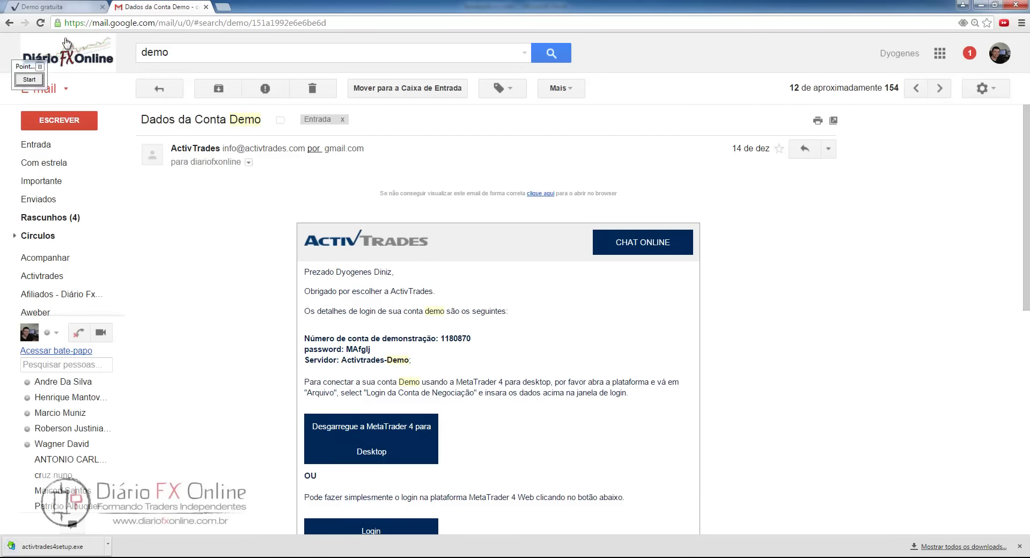
Clear the email field on the demo registration form and run the downloaded activtrades4setup.exe installer
click(69, 7)
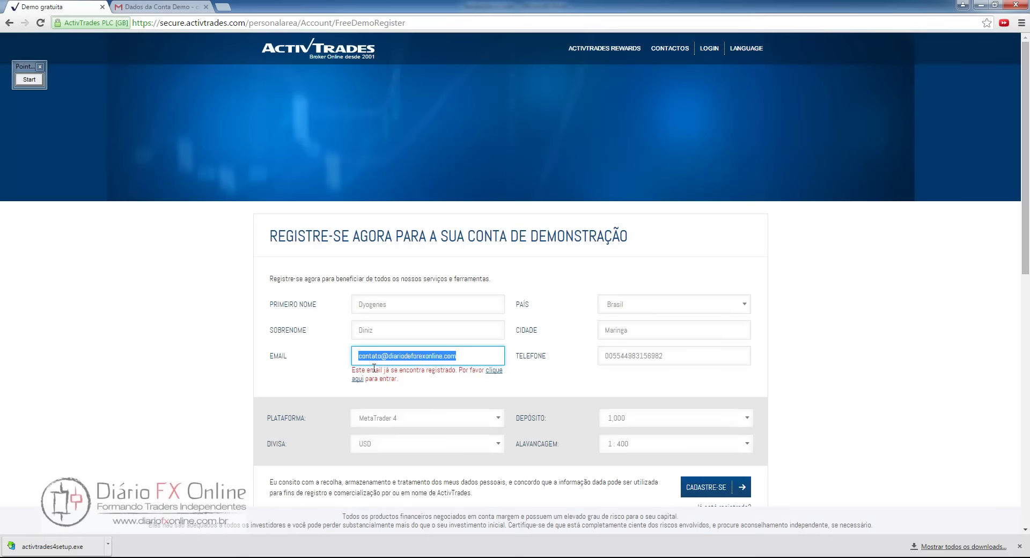
key(BackSpace)
click(61, 553)
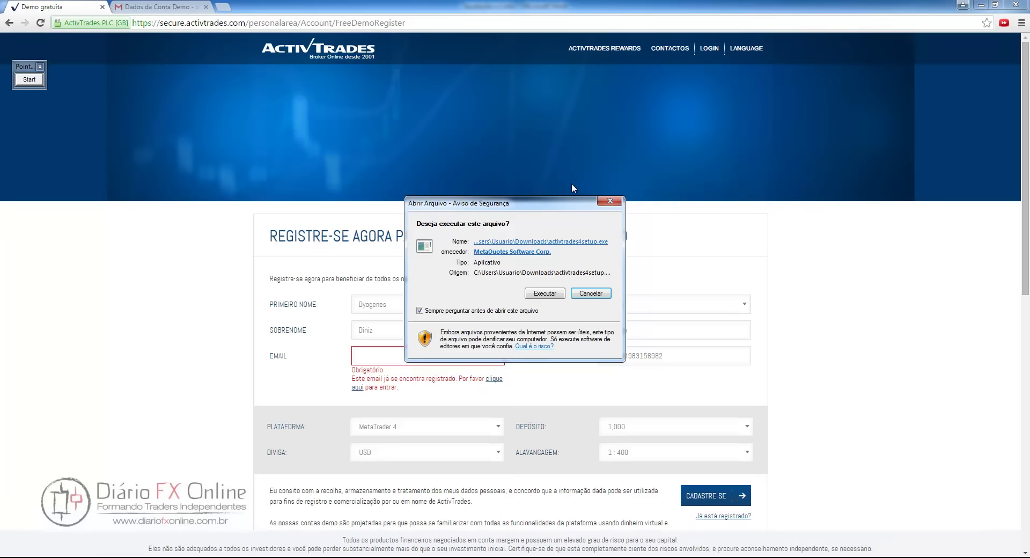
drag(566, 203, 666, 179)
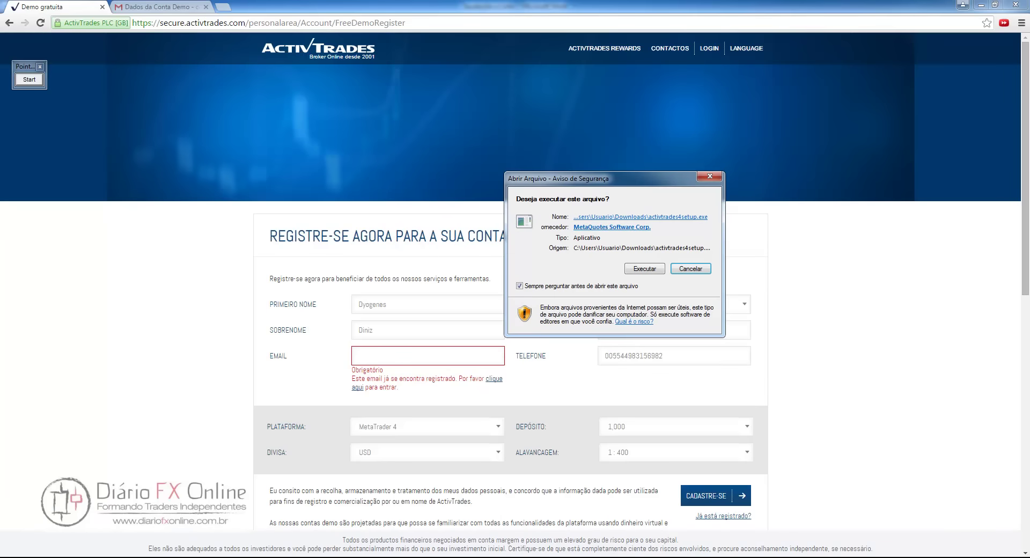
click(657, 270)
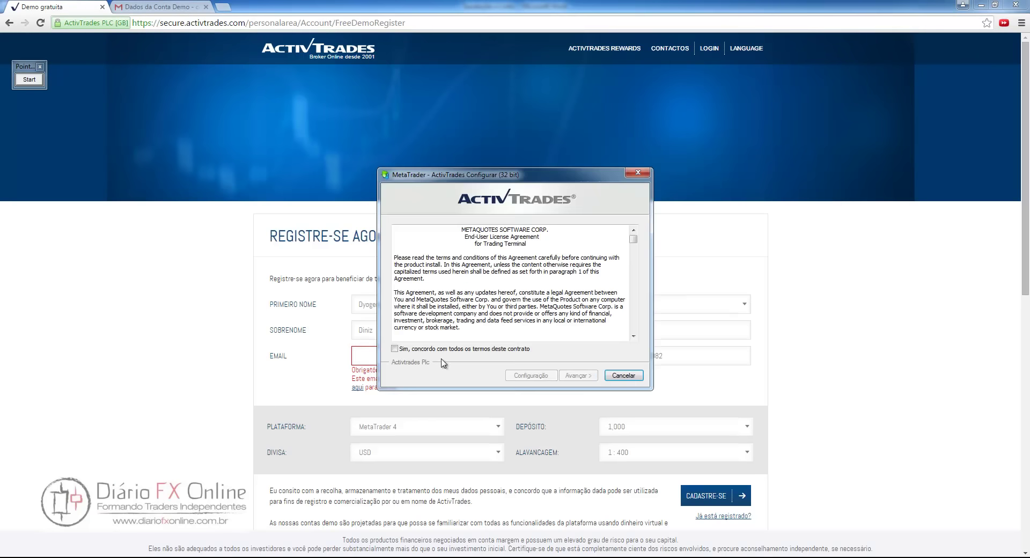
Accept the MetaTrader license agreement and look through its terms
click(455, 350)
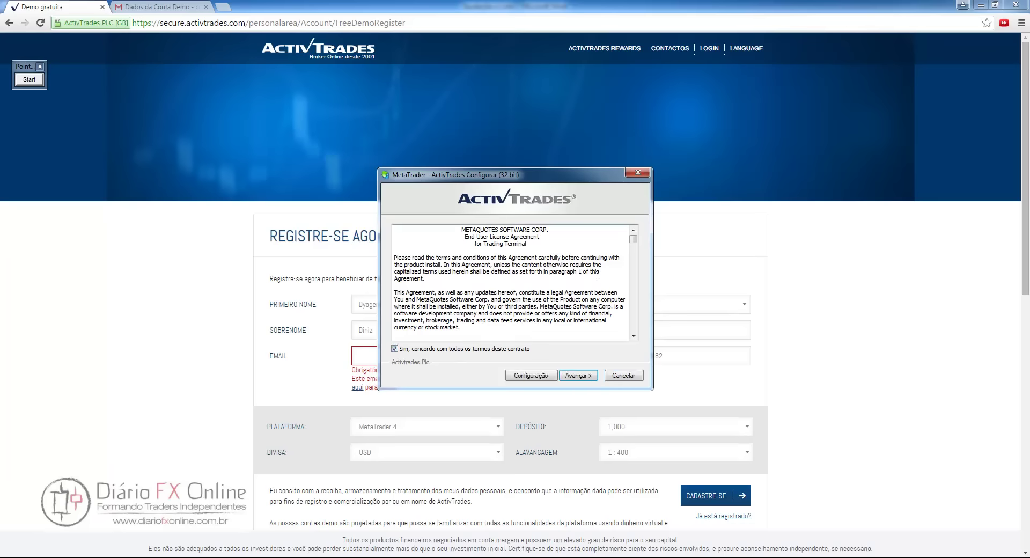
scroll(597, 276, down, 10)
scroll(599, 282, down, 8)
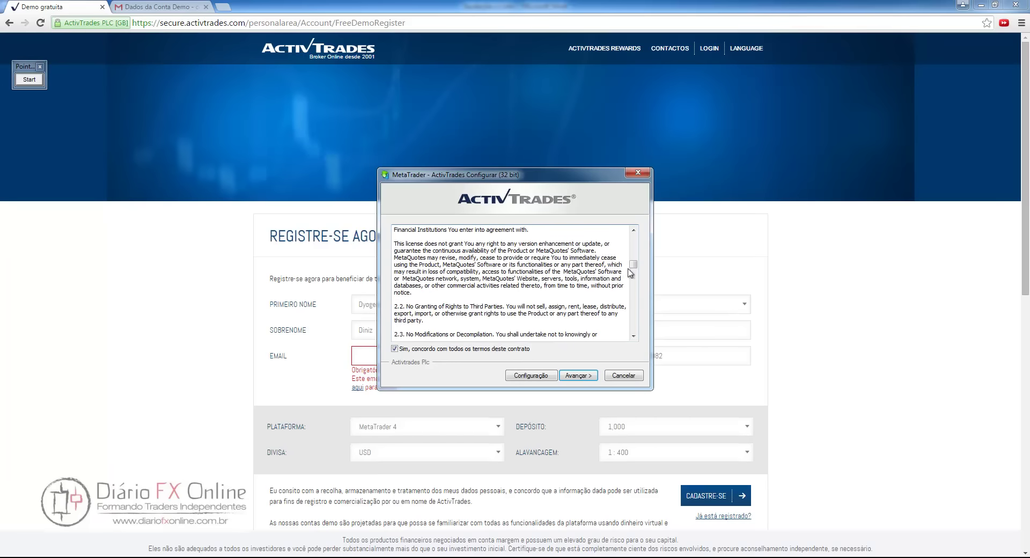
scroll(595, 265, up, 15)
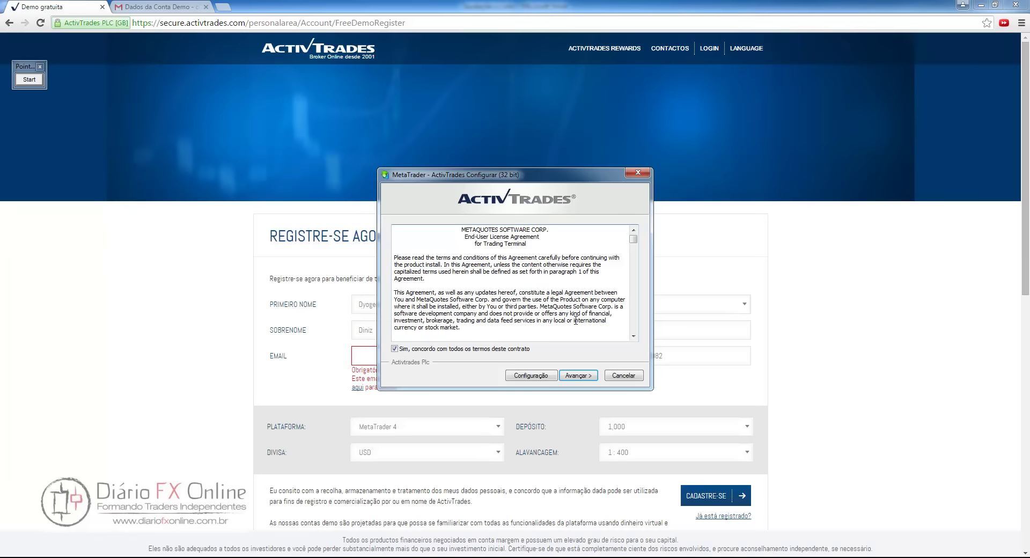
Append (2) to the MetaTrader - ActivTrades installation folder name and start the installation
click(531, 376)
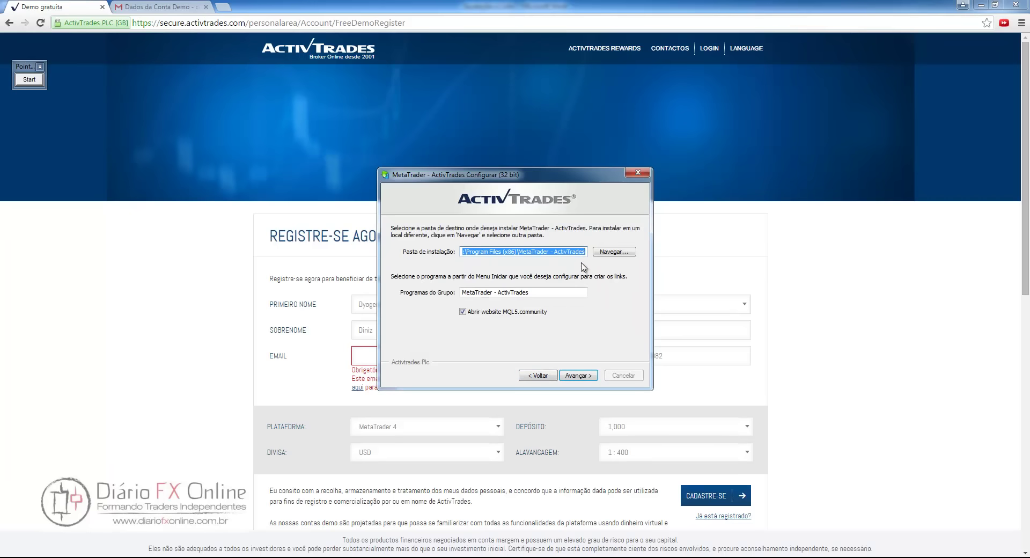
click(570, 251)
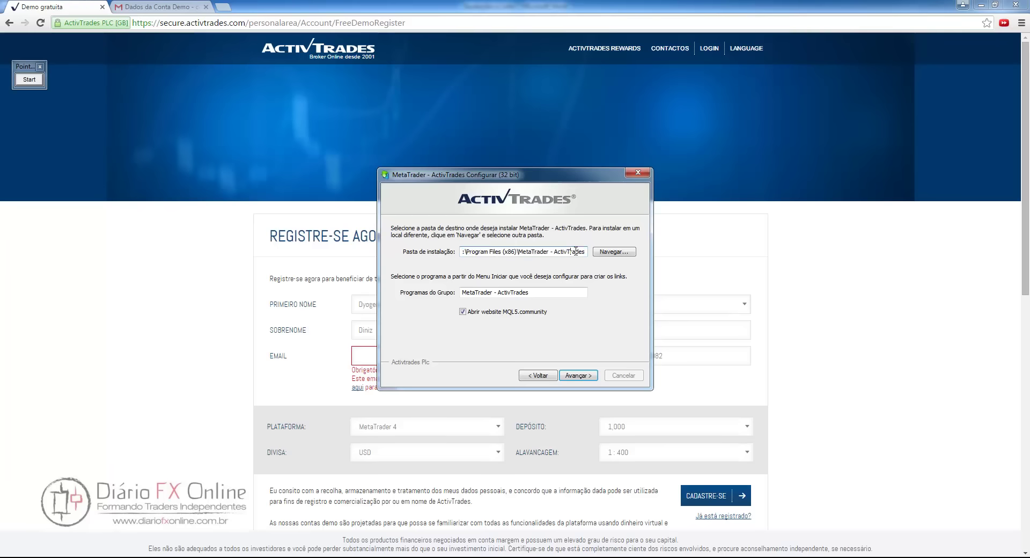
text(()
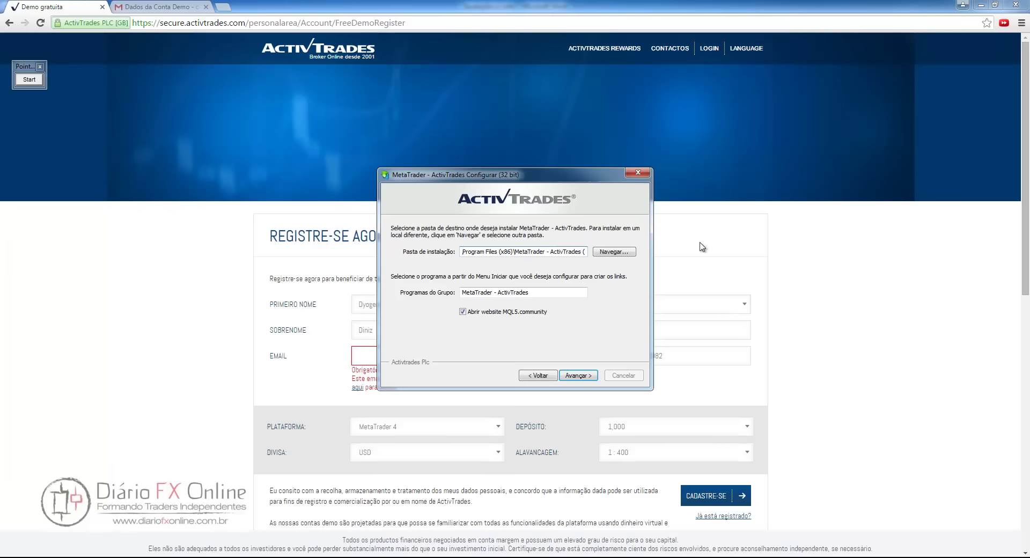
text(2))
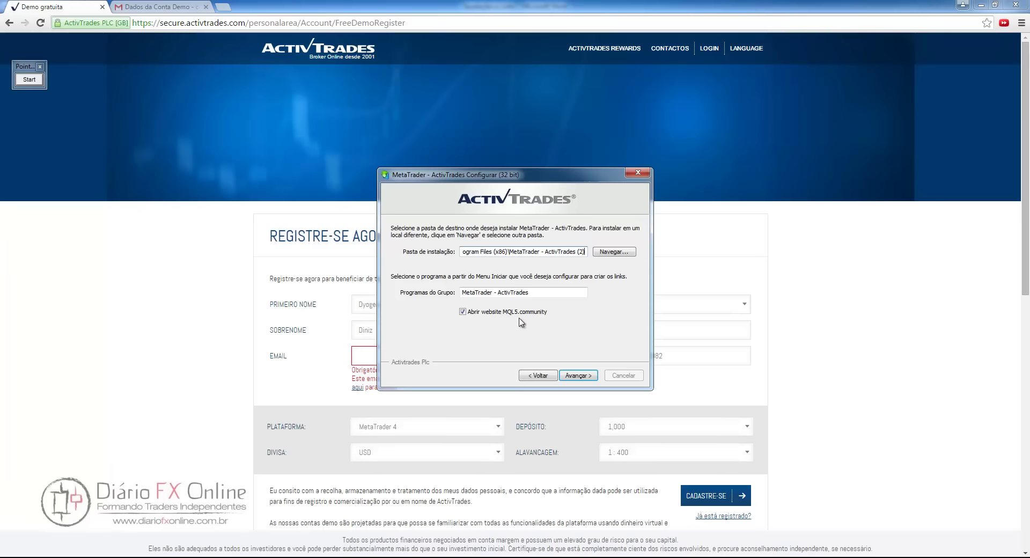
click(578, 375)
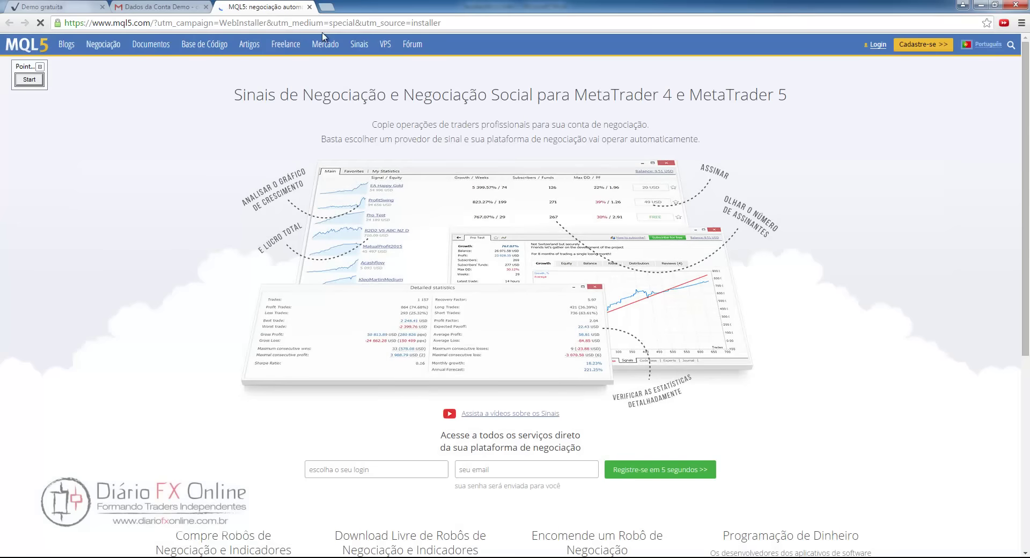
Close the MQL5 web page and dismiss MetaTrader's account opening wizard
click(310, 7)
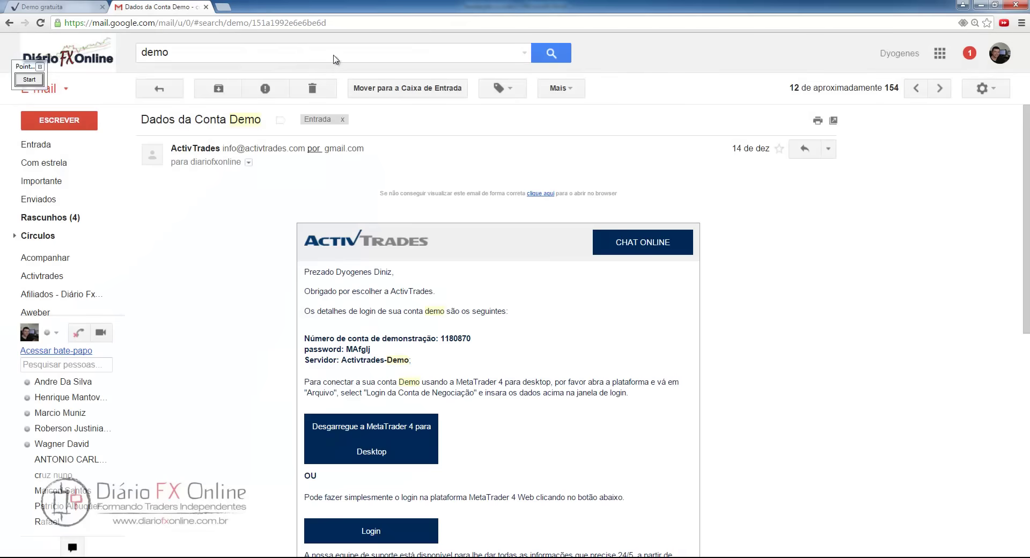
click(67, 5)
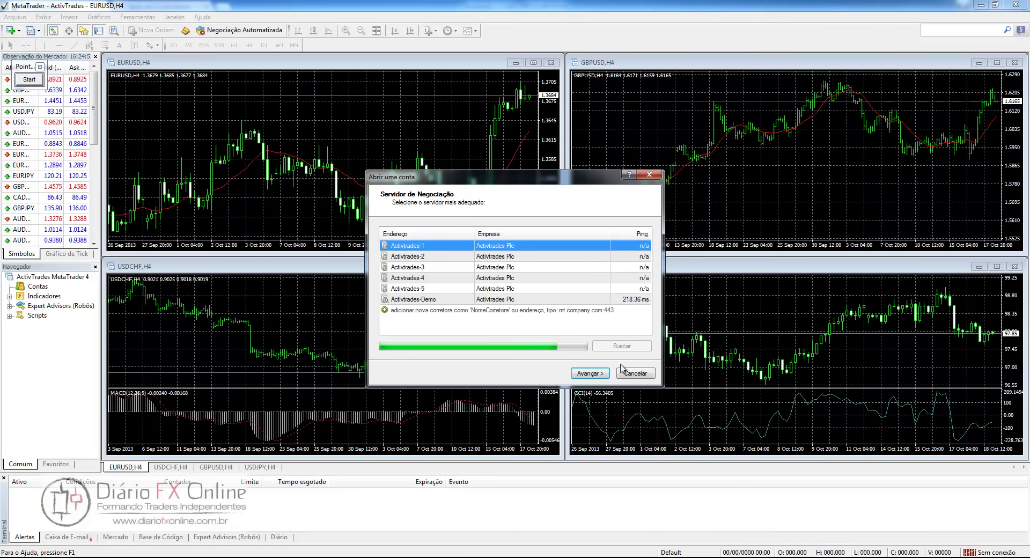
click(634, 374)
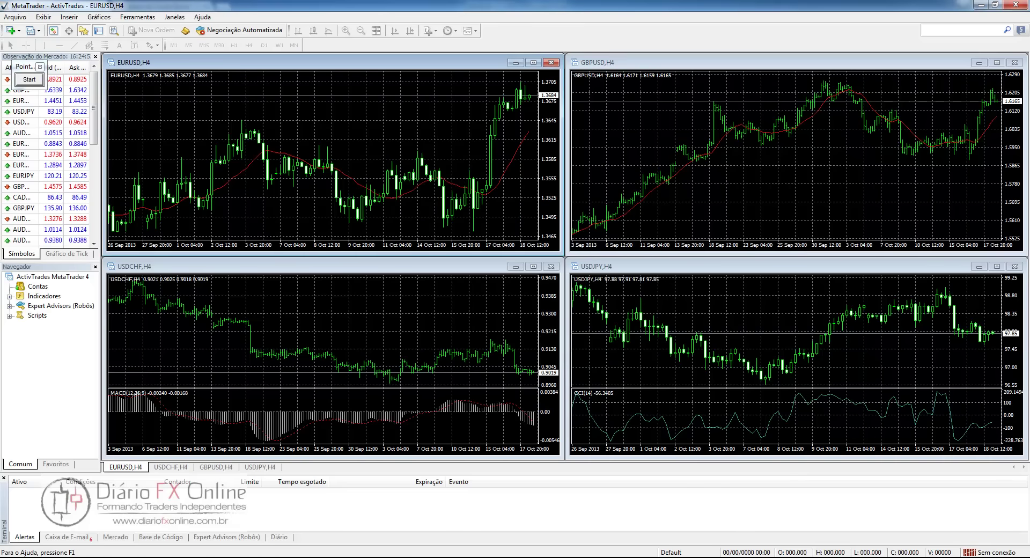
Copy the demo account number from the ActivTrades email into the user name field of MetaTrader's account login
key(alt+Tab)
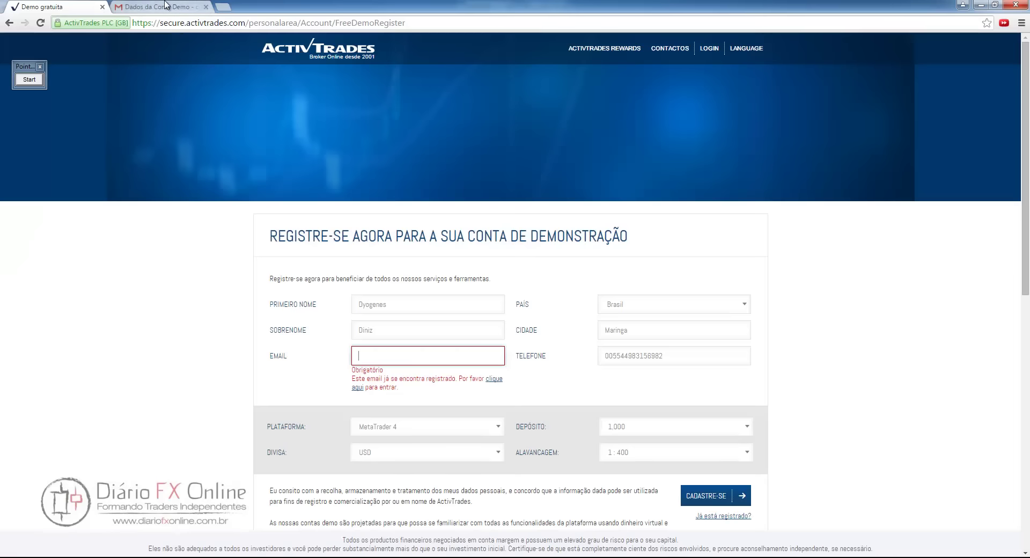
click(194, 5)
drag(471, 337, 438, 339)
key(ctrl+c)
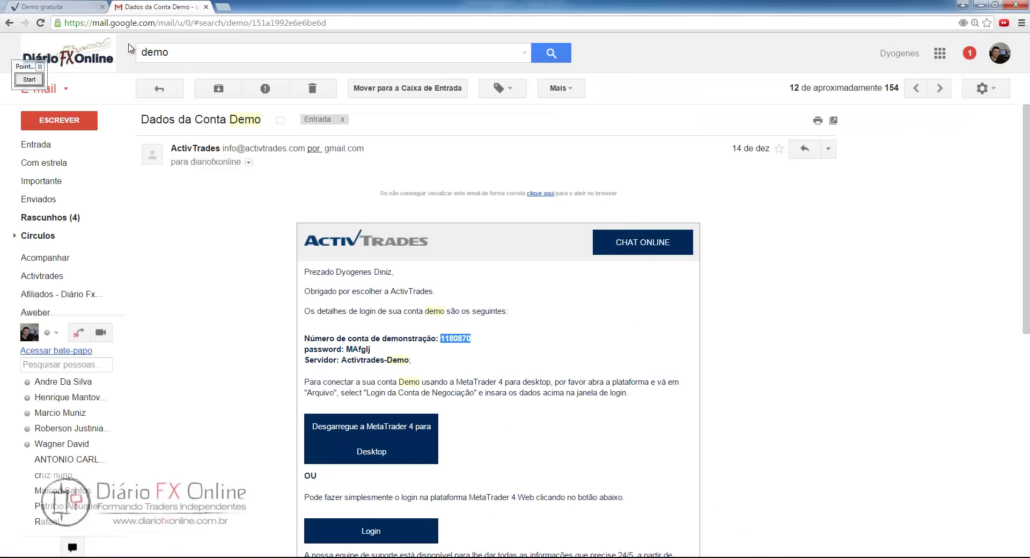
click(43, 6)
click(171, 5)
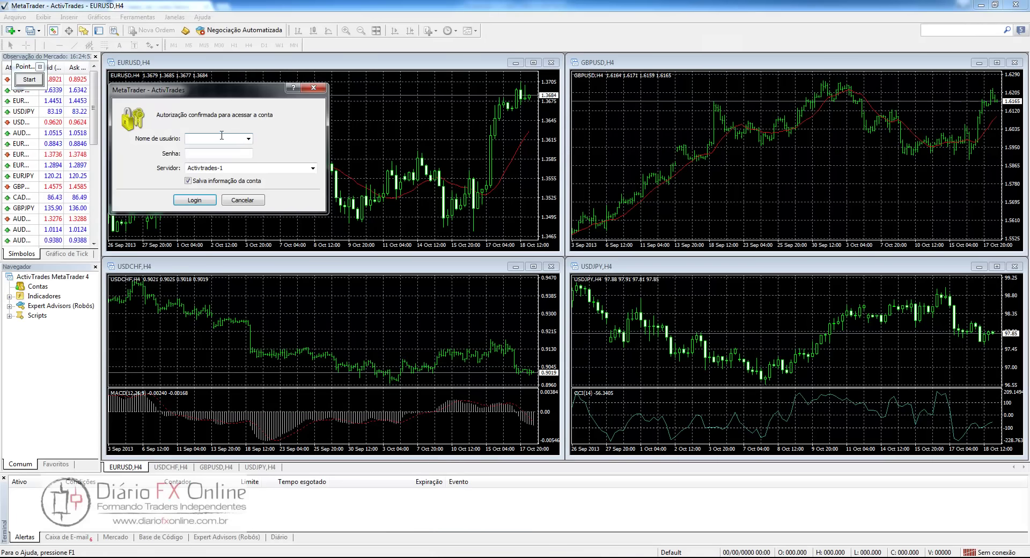
key(ctrl+v)
double_click(212, 137)
Copy the account password from the ActivTrades email into the password field of the MetaTrader login
key(alt+Tab)
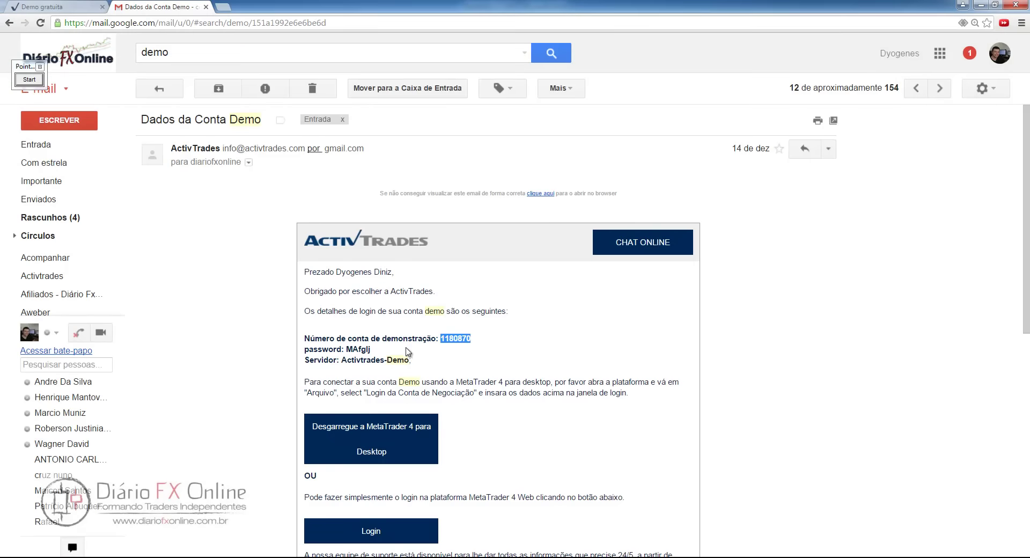
drag(371, 350, 356, 352)
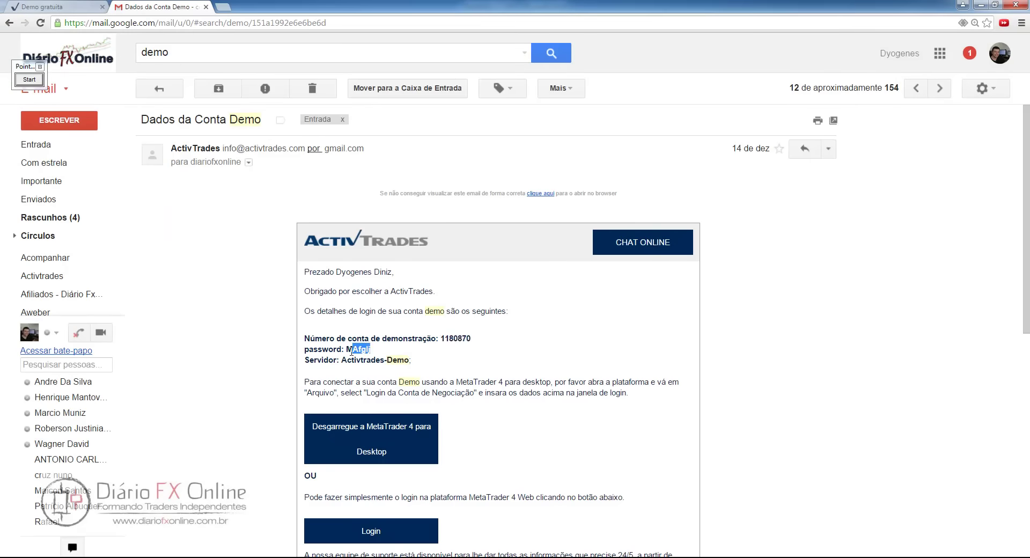
key(alt+Tab)
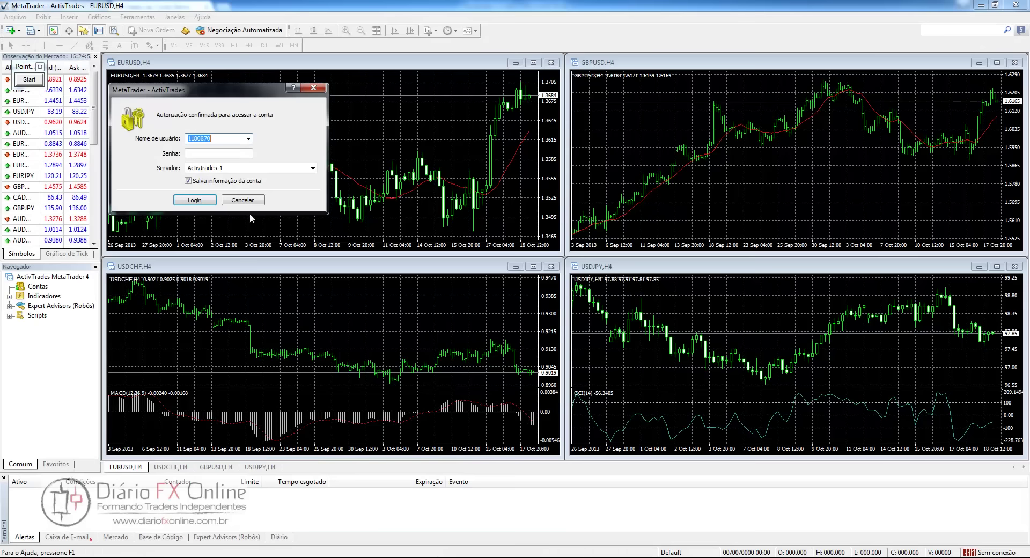
click(226, 152)
key(ctrl+v)
key(alt+Tab)
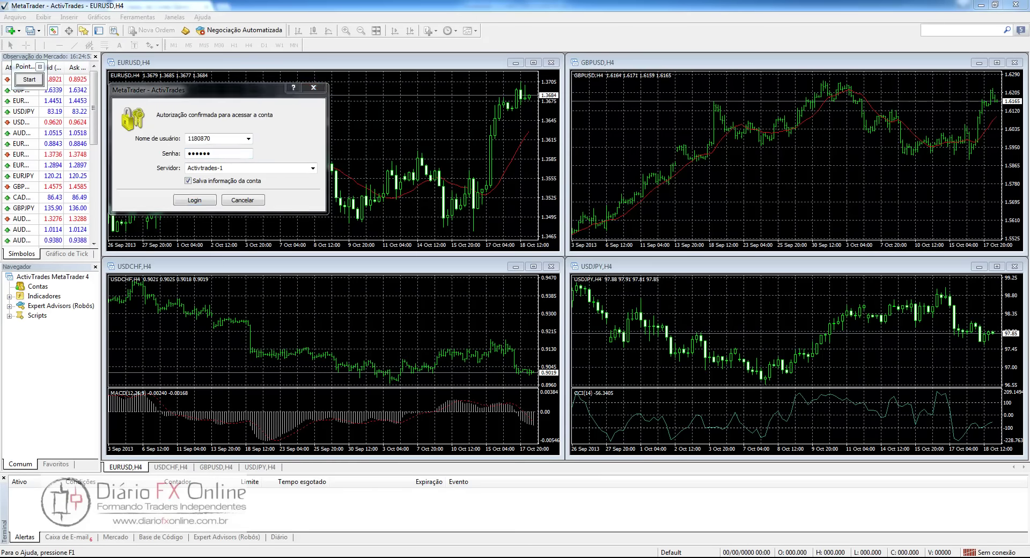
Check the server named in the email and choose Activtrades-Demo as the login server in MetaTrader
key(alt+Tab)
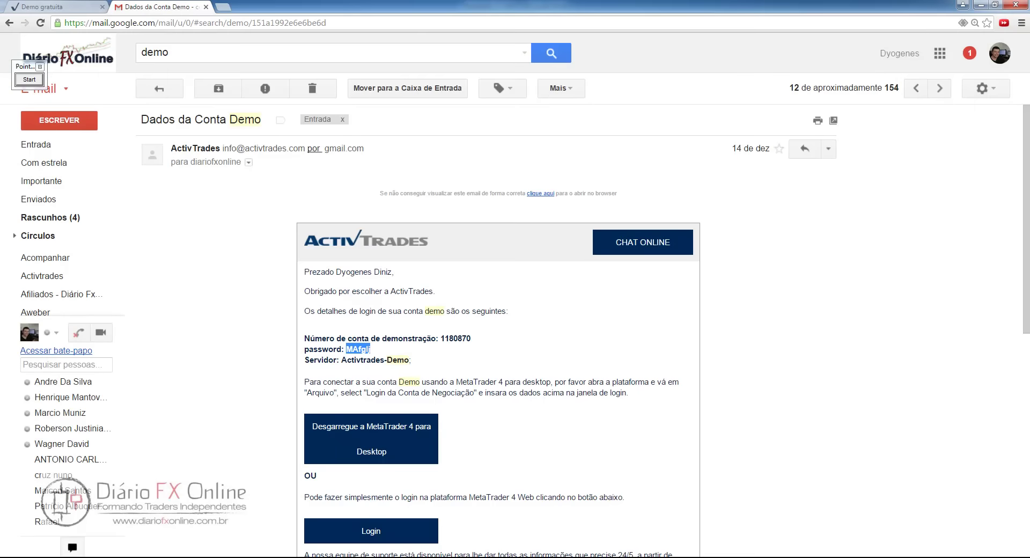
key(alt+Tab)
key(Tab)
click(312, 168)
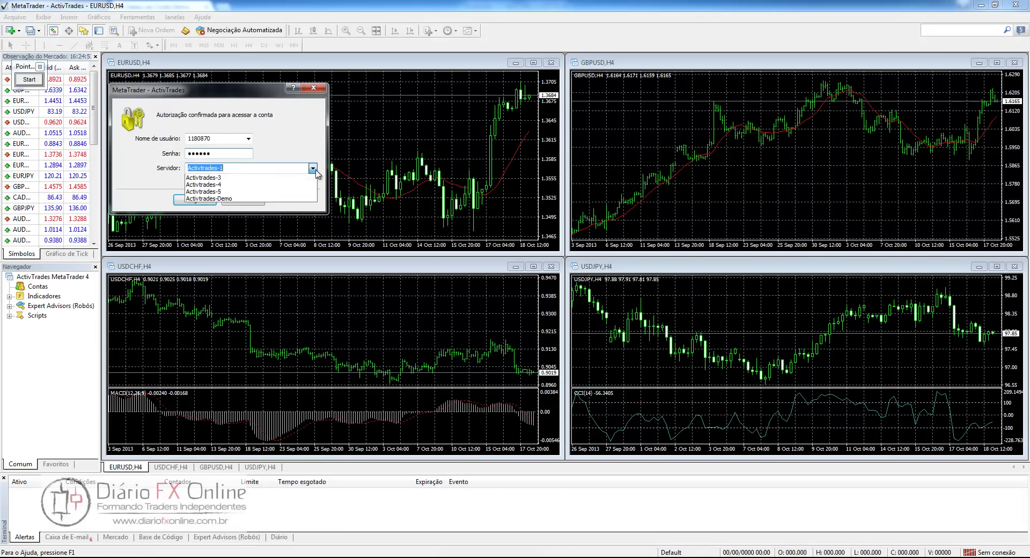
click(244, 214)
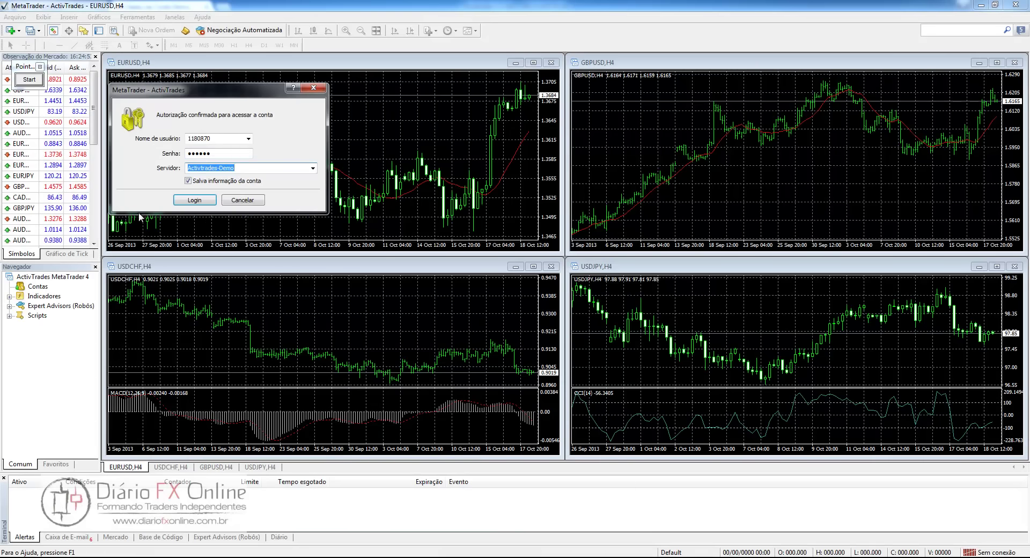
Log in to the Activtrades-Demo server with the entered demo account credentials, keeping the account information saved
click(191, 201)
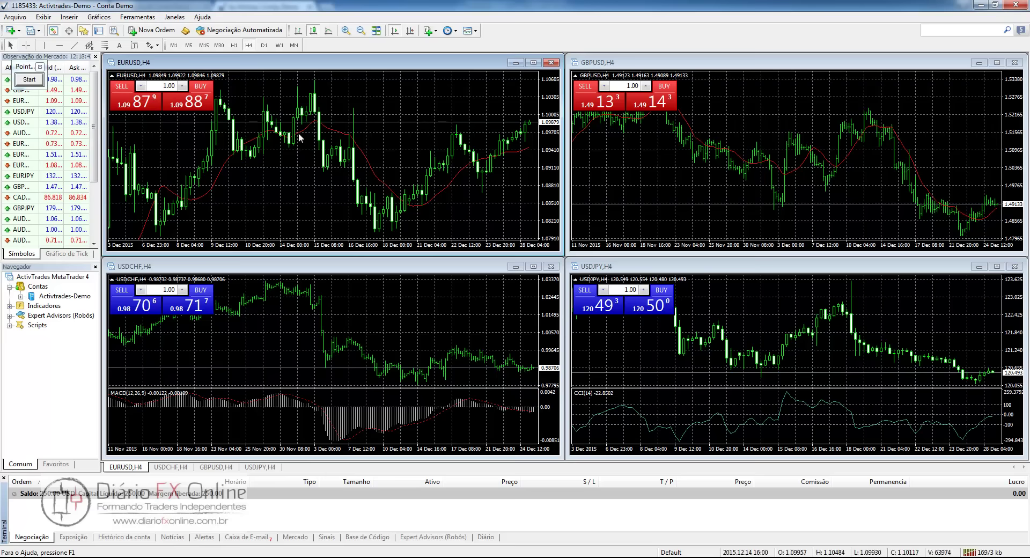
Outline the terminal area beneath the charts with freehand black annotation strokes and end the annotation
click(29, 80)
mouse_move(2, 473)
mouse_down()
mouse_move(1025, 466)
mouse_move(991, 557)
mouse_up()
mouse_move(472, 556)
mouse_down()
mouse_move(267, 501)
mouse_move(105, 542)
mouse_move(2, 541)
mouse_move(52, 415)
mouse_move(103, 390)
mouse_move(102, 413)
mouse_up()
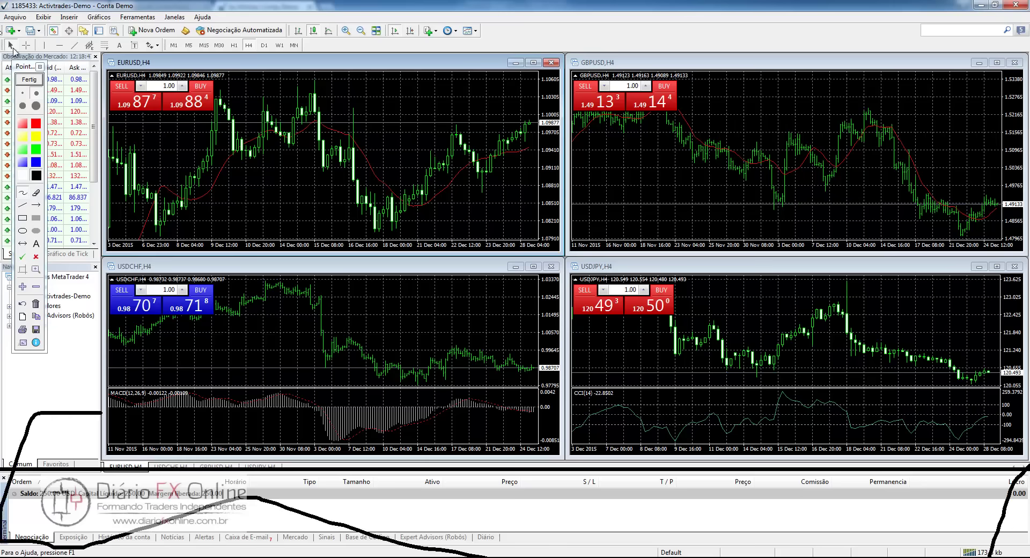
click(38, 78)
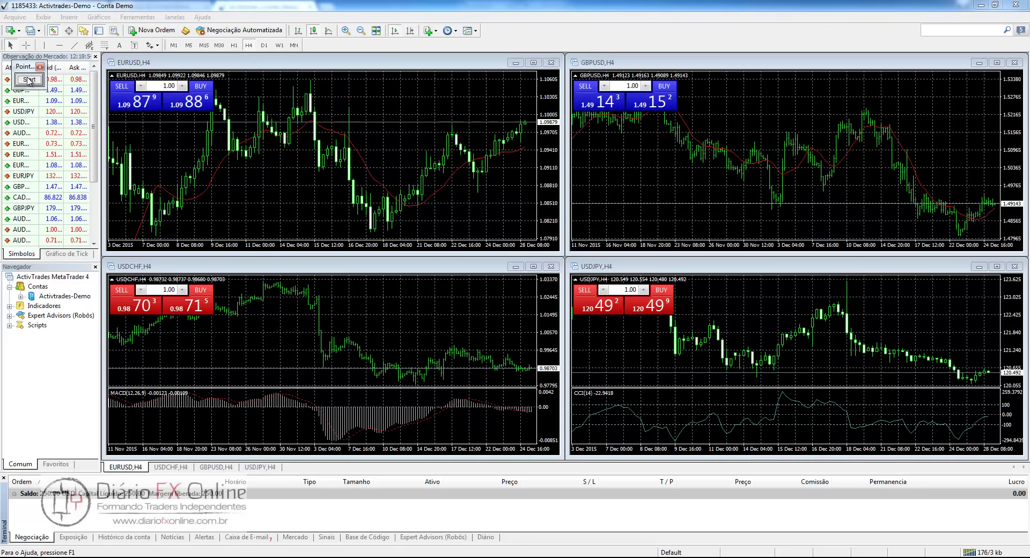
Look through the terminal's exposure, account history, news, mailbox and market pages and return to the trade page
click(81, 539)
click(123, 538)
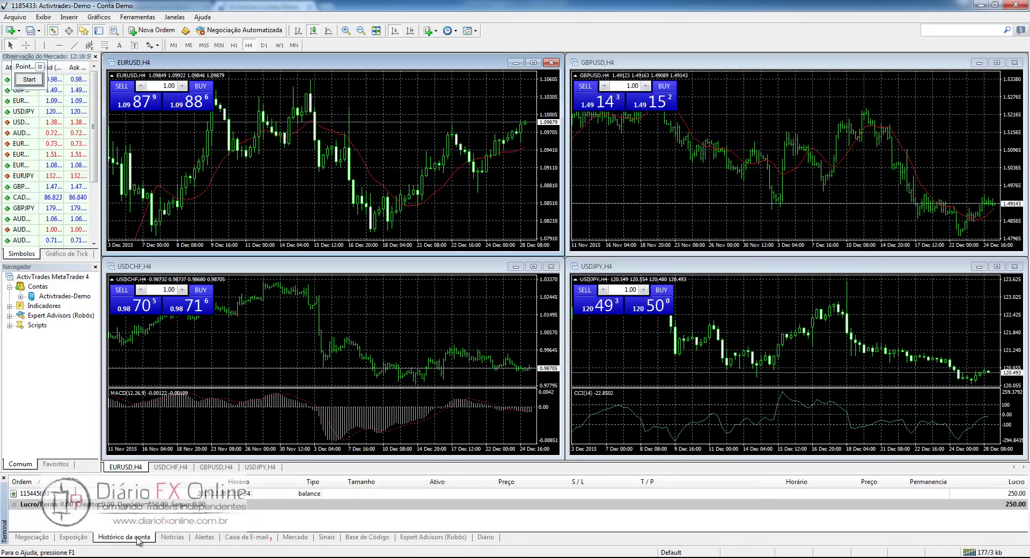
click(173, 538)
click(244, 538)
click(295, 537)
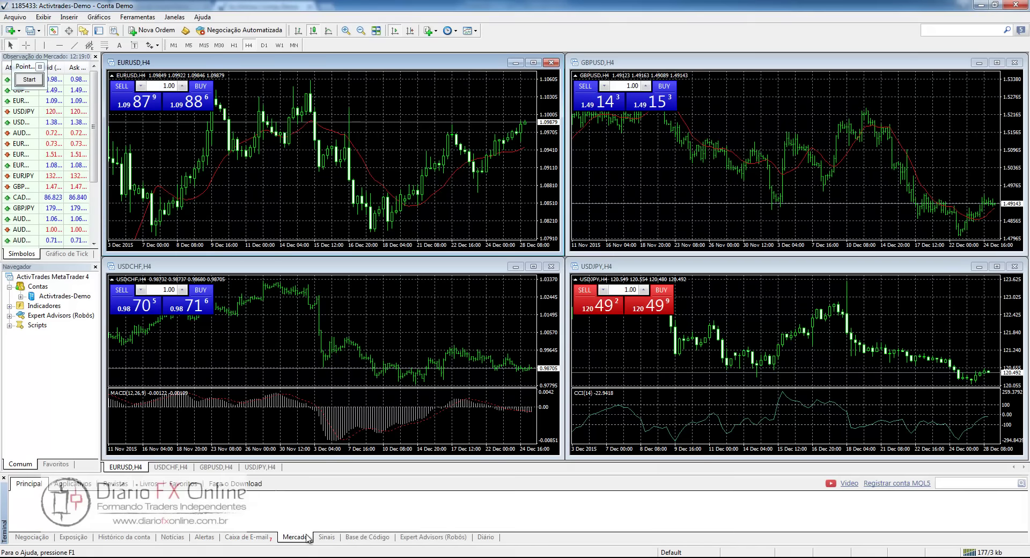
click(32, 538)
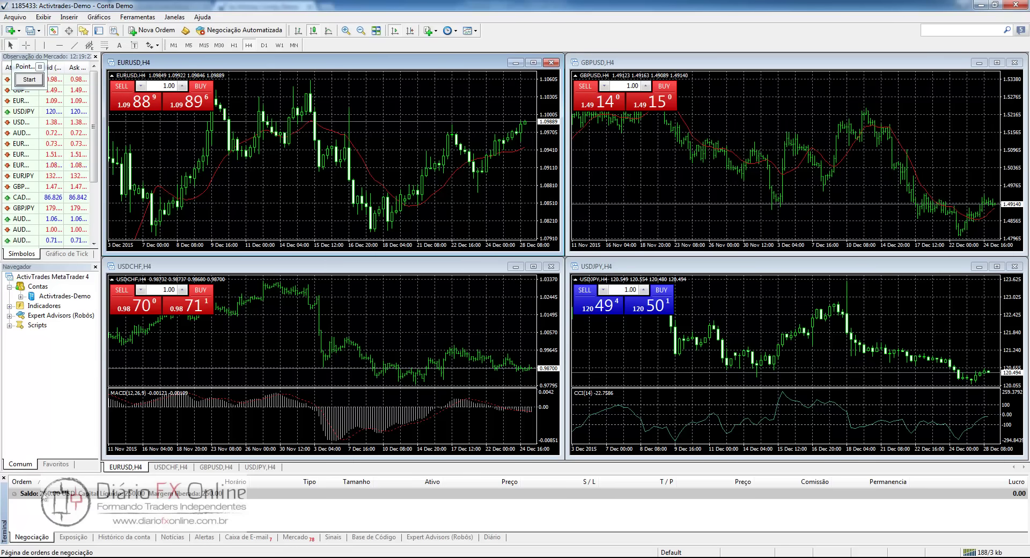
Underline the balance line in red, handwrite 35 beside it, circle the free margin, and end the annotation
click(30, 81)
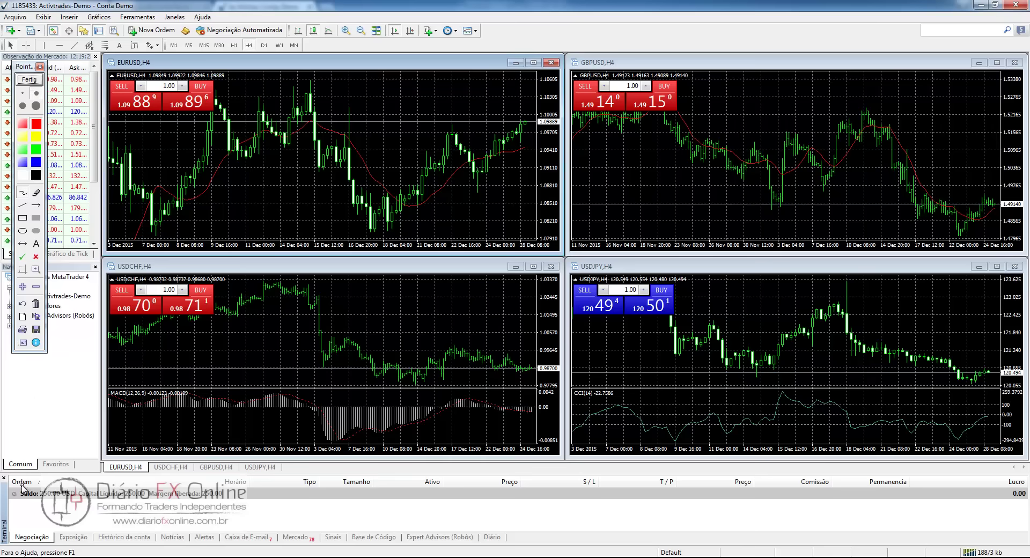
drag(17, 505, 65, 505)
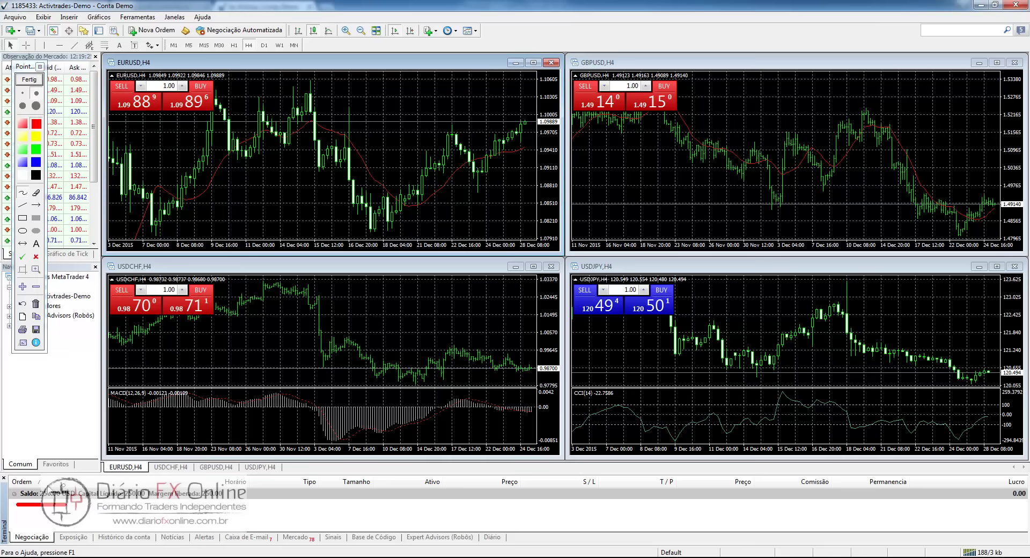
drag(85, 506, 231, 509)
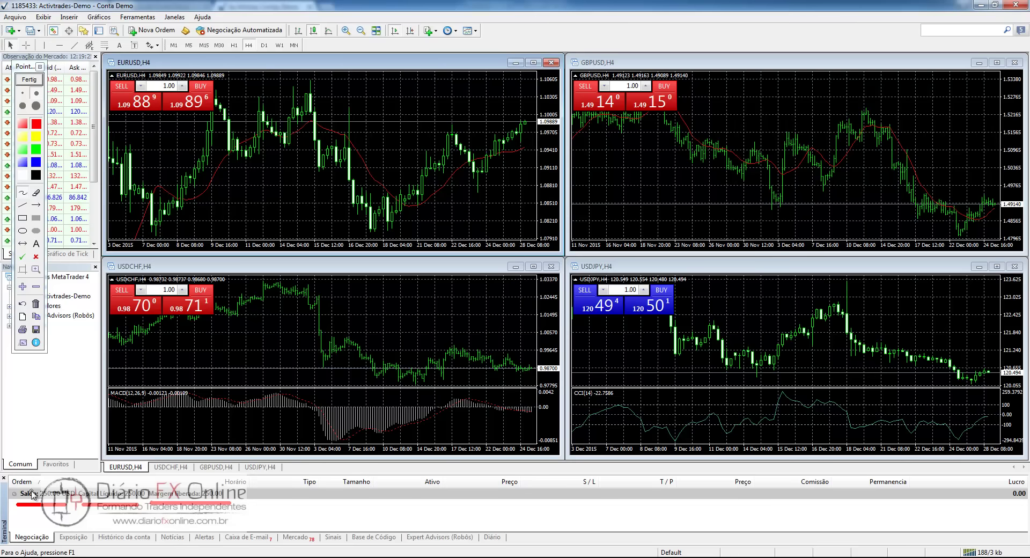
mouse_move(290, 507)
mouse_down()
mouse_move(309, 519)
mouse_move(295, 527)
mouse_up()
mouse_move(319, 506)
mouse_down()
mouse_move(334, 516)
mouse_move(318, 529)
mouse_move(339, 505)
mouse_up()
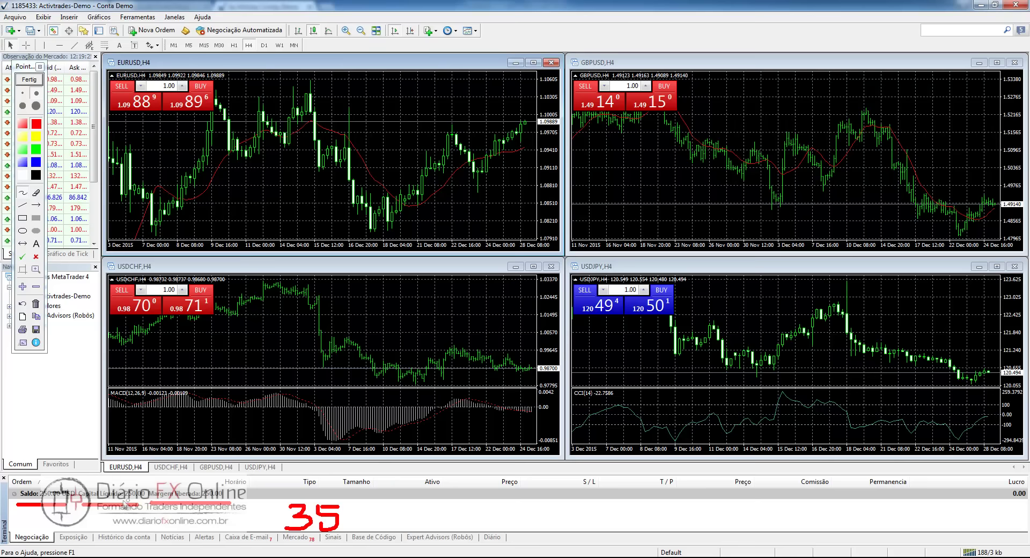
mouse_move(136, 493)
mouse_down()
mouse_move(146, 505)
mouse_move(115, 495)
mouse_move(125, 483)
mouse_up()
mouse_move(236, 499)
mouse_down()
mouse_move(182, 480)
mouse_move(177, 521)
mouse_move(165, 459)
mouse_up()
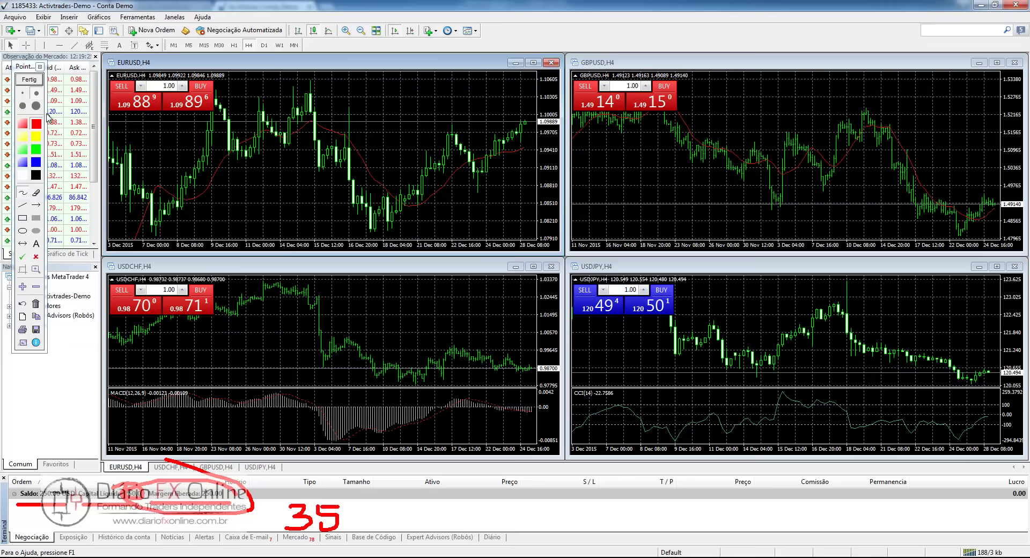
click(29, 80)
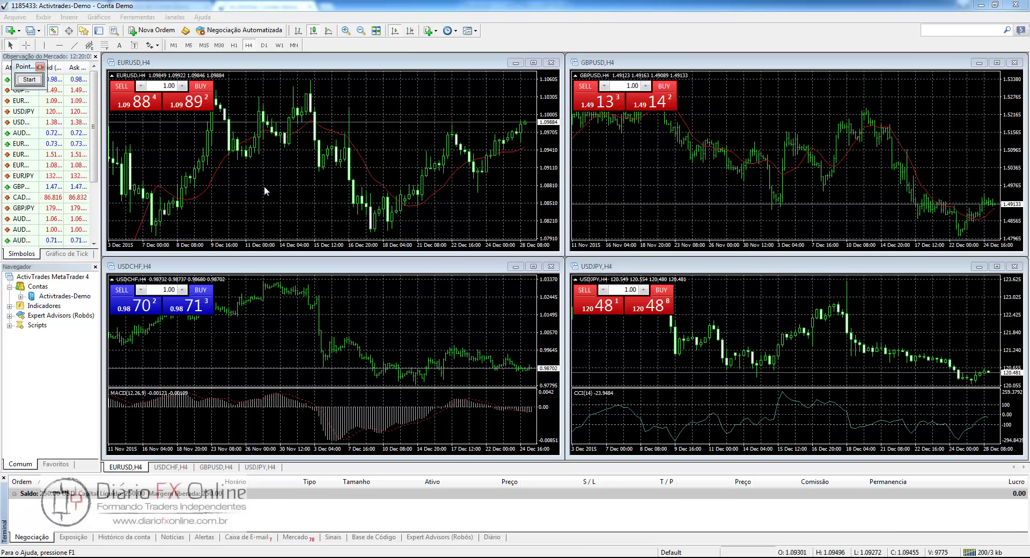
Open a new market execution order for EURUSD and place the order window in the middle of the charts
click(462, 129)
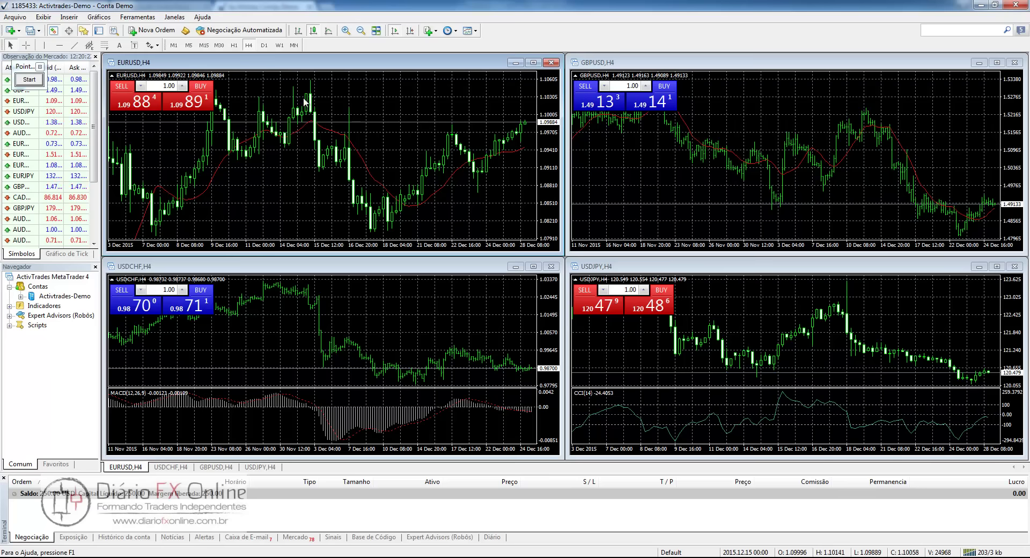
click(156, 31)
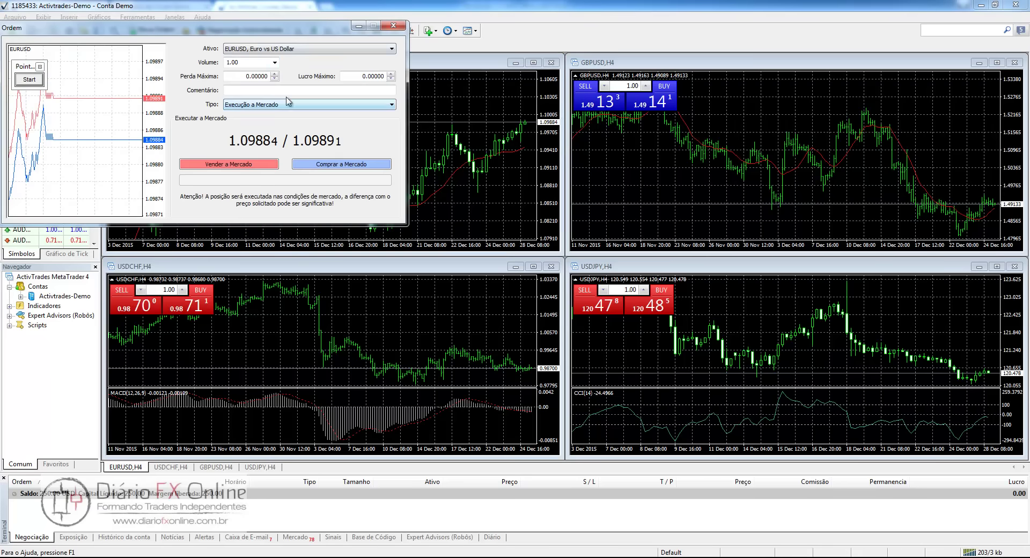
drag(273, 35, 489, 189)
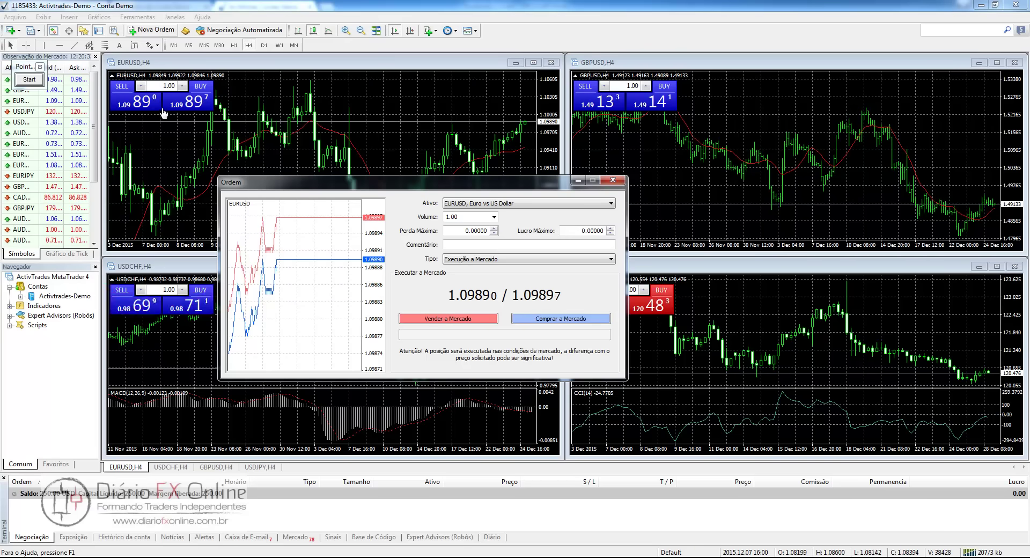
Examine the EURUSD order form's asset, volume, maximum loss, maximum profit and type fields at 200% magnification
click(29, 80)
scroll(291, 168, up, 2)
drag(467, 199, 462, 127)
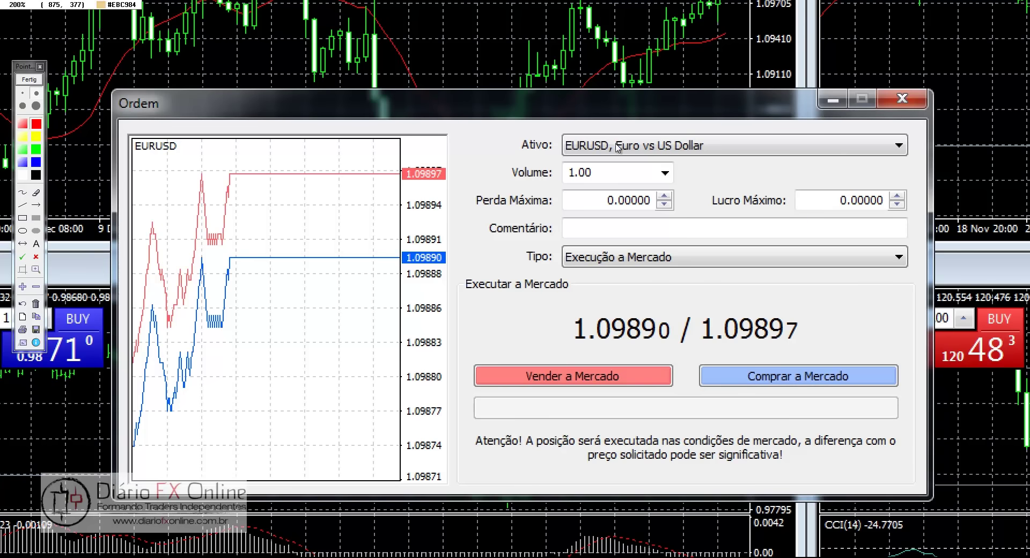
key(Escape)
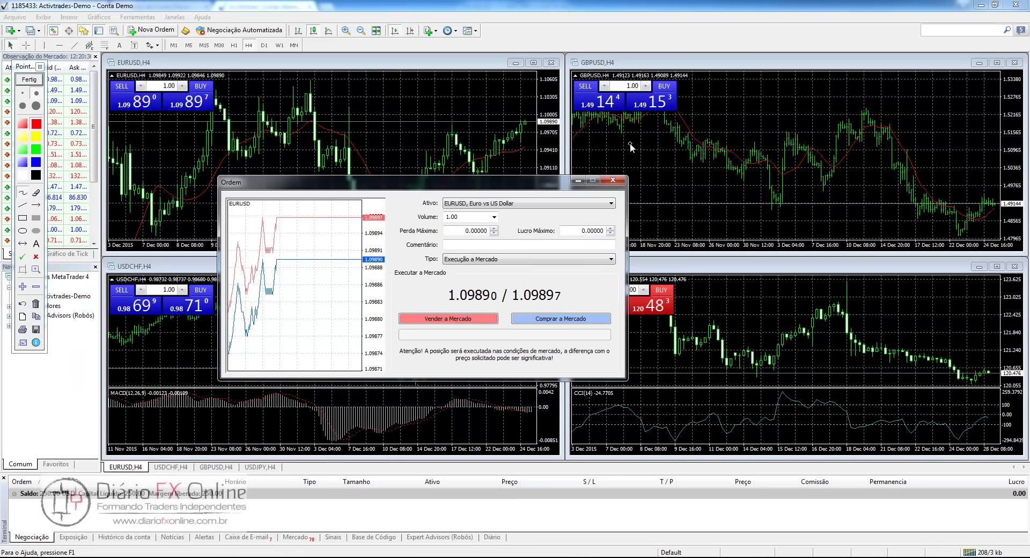